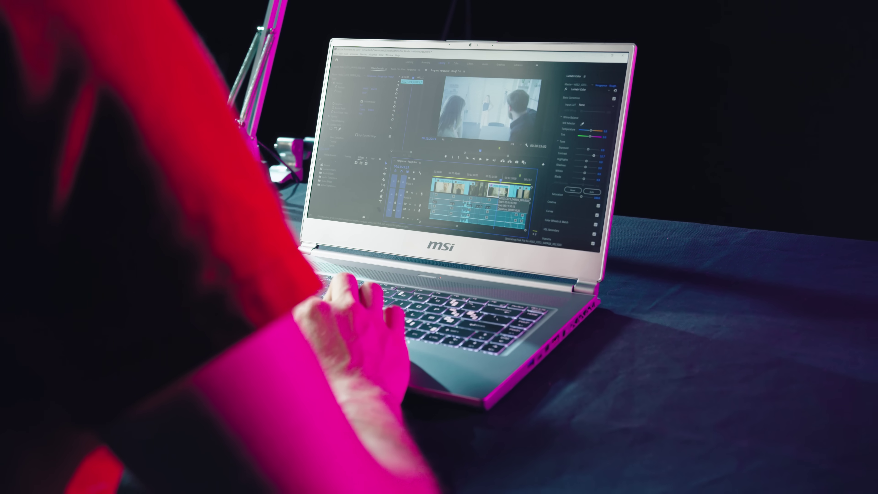
# - Show a Tip 1 clip's context menu, then scrub to the glitched controller shot at 00;00;03;21
pyautogui.rightClick(499, 195)
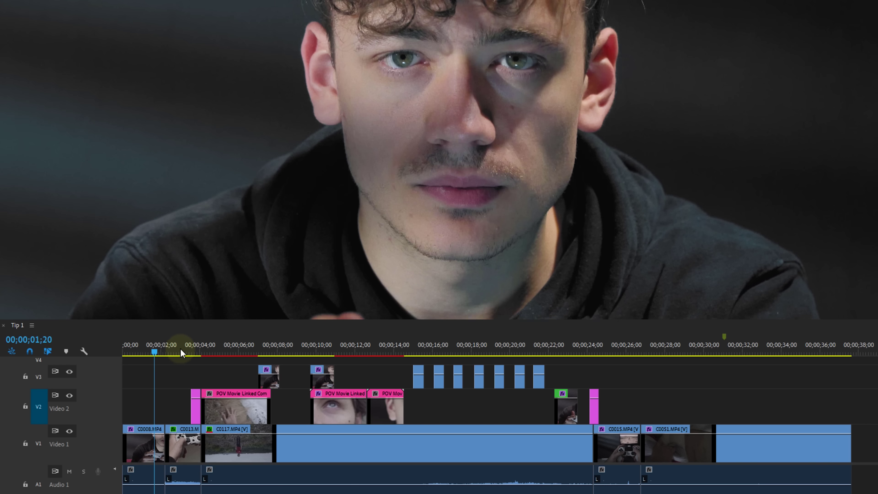
pyautogui.moveTo(181, 349); pyautogui.dragTo(196, 343)
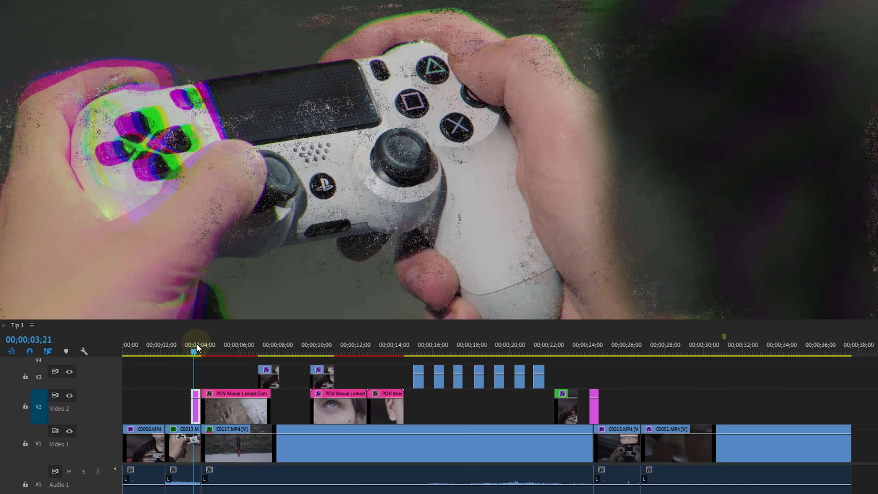
pyautogui.click(235, 404)
pyautogui.click(336, 404)
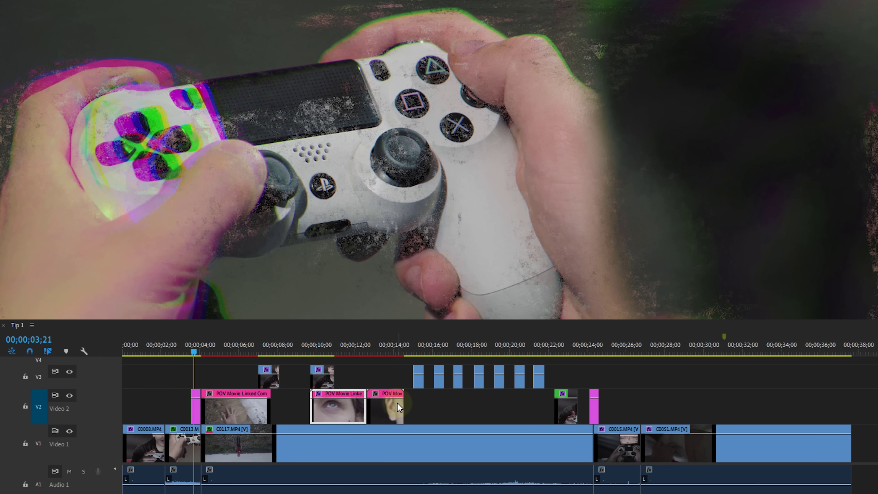
pyautogui.click(563, 354)
pyautogui.click(569, 401)
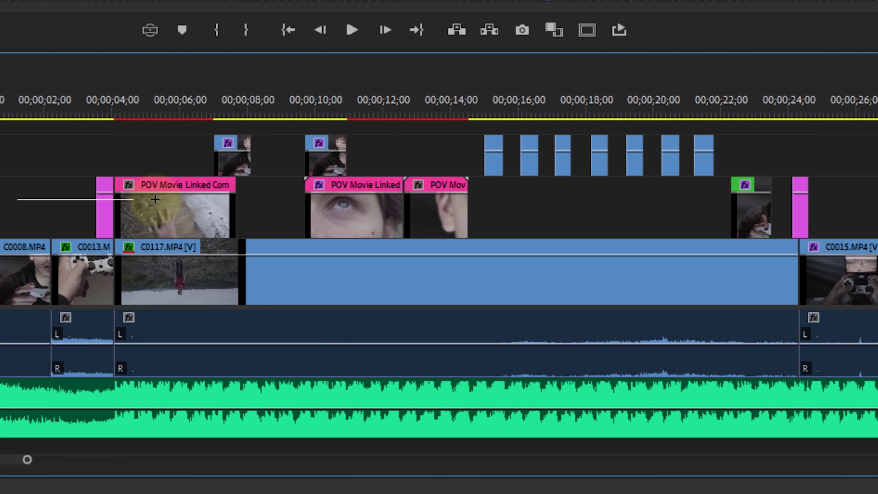
pyautogui.moveTo(155, 199); pyautogui.dragTo(876, 220)
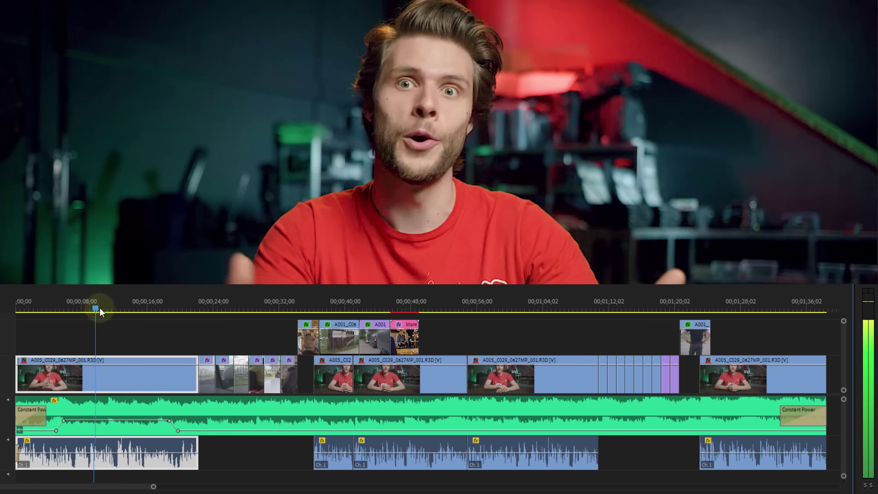
# - Scrub the Tip 1 playhead forward to the A005_C029_0627MP_001.R3D clip
pyautogui.moveTo(99, 307); pyautogui.dragTo(111, 306)
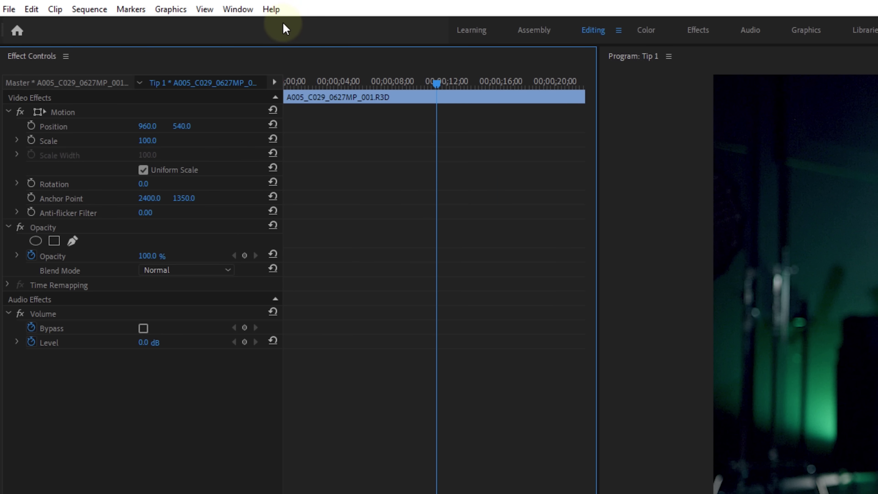
# - In the Audio Track Mixer, put Graphic Equalizer (30 Bands) in Audio 2's first effect slot
pyautogui.click(238, 9)
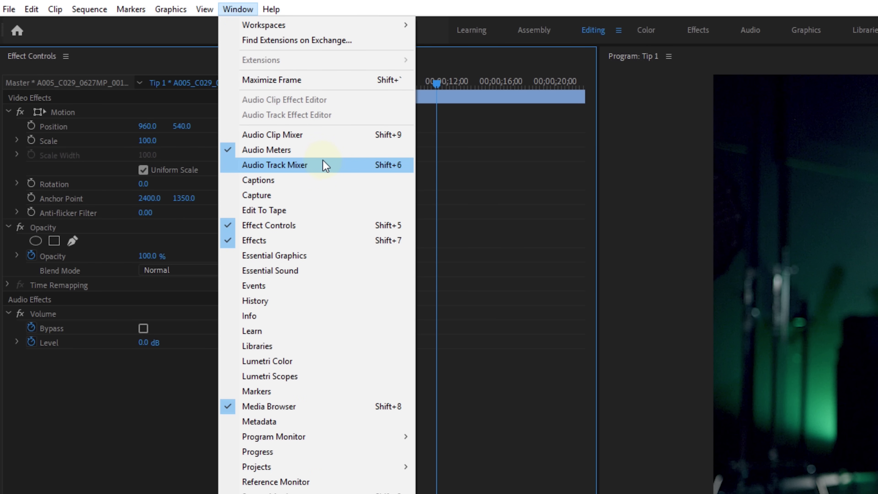
pyautogui.click(326, 168)
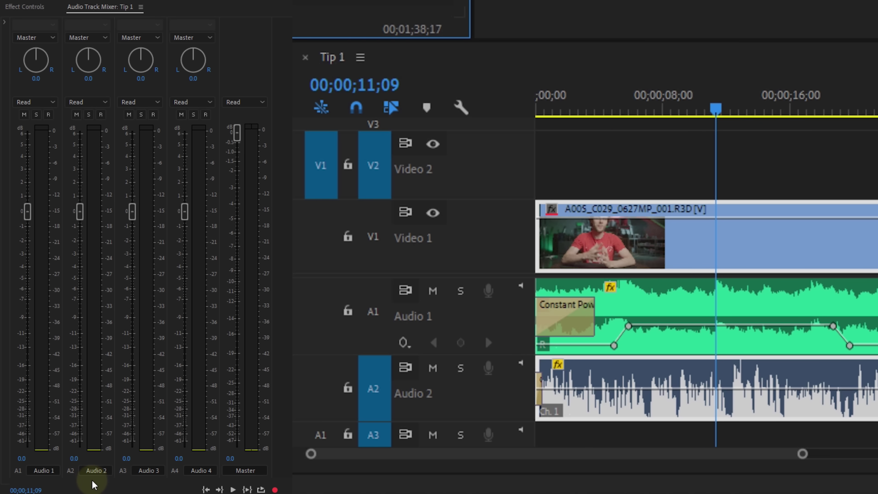
pyautogui.click(6, 25)
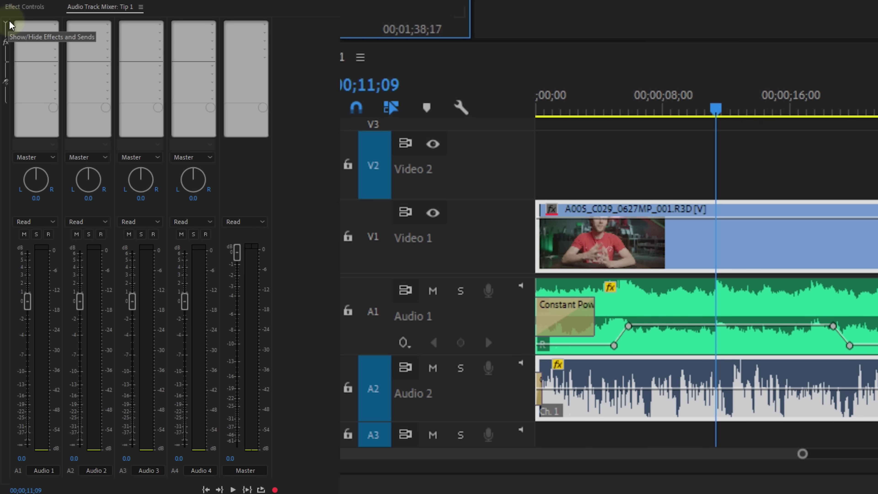
pyautogui.click(107, 26)
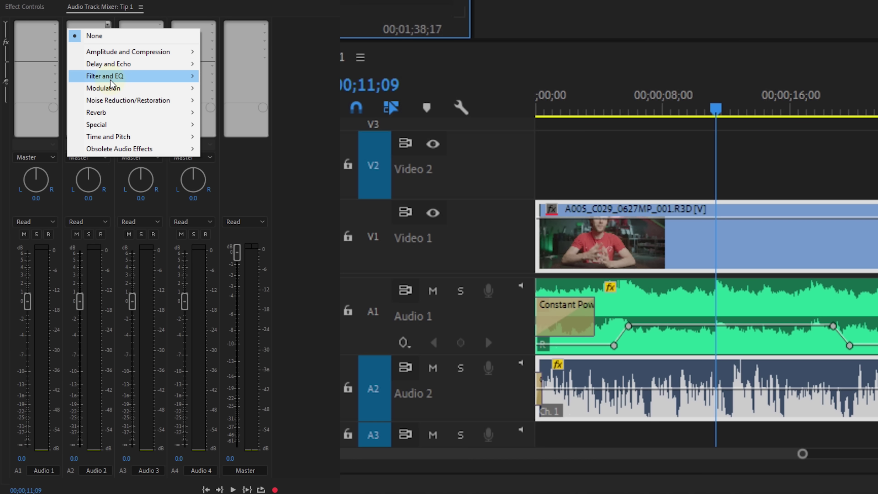
pyautogui.moveTo(111, 84)
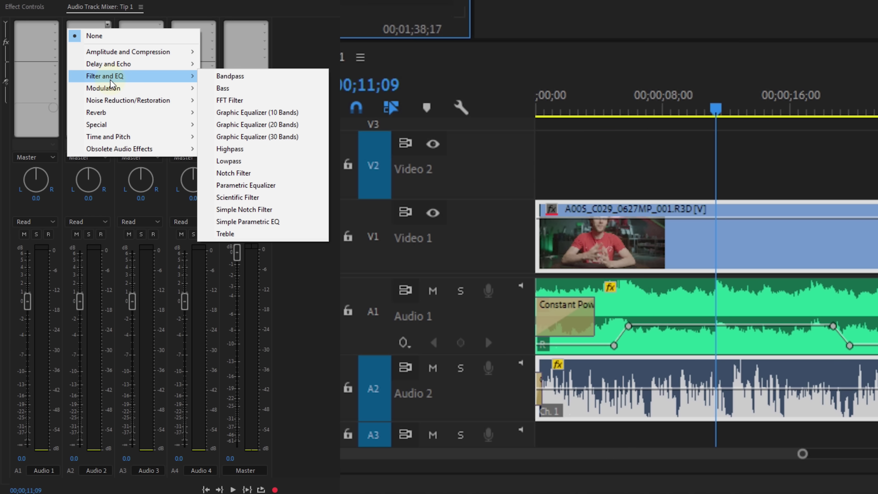
pyautogui.click(266, 140)
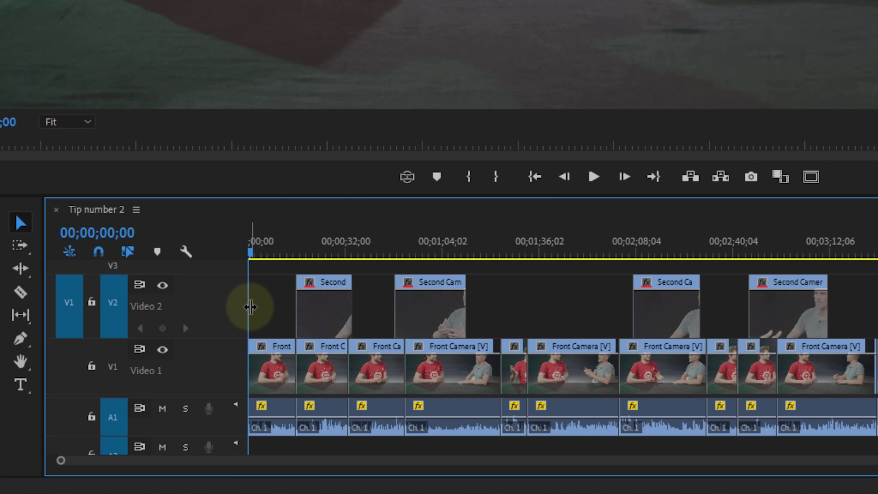
# - On the Front Camera master clip's Lumetri Color, darken Shadows and set Saturation to 120
pyautogui.click(272, 369)
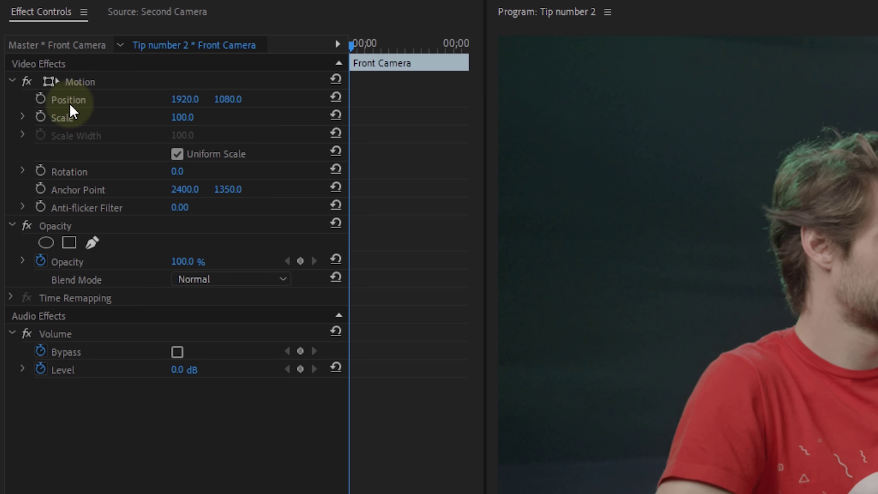
pyautogui.click(65, 46)
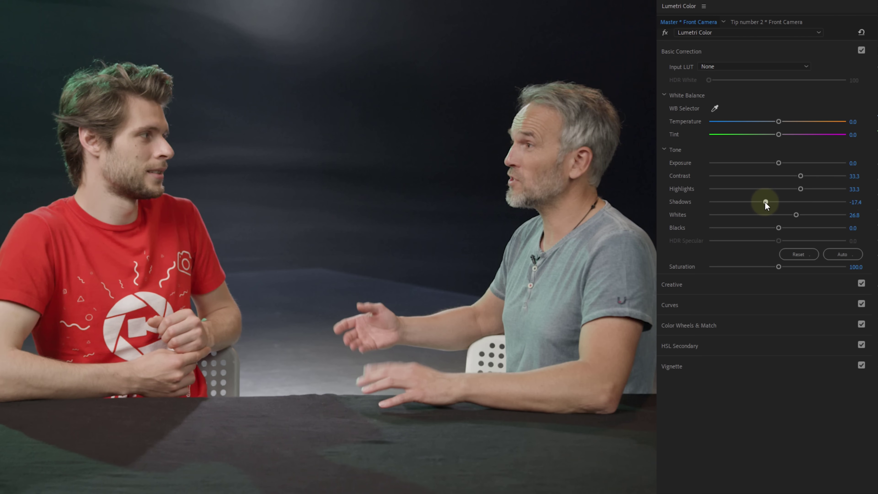
pyautogui.moveTo(764, 202); pyautogui.dragTo(761, 201)
pyautogui.click(855, 266)
pyautogui.write('120')
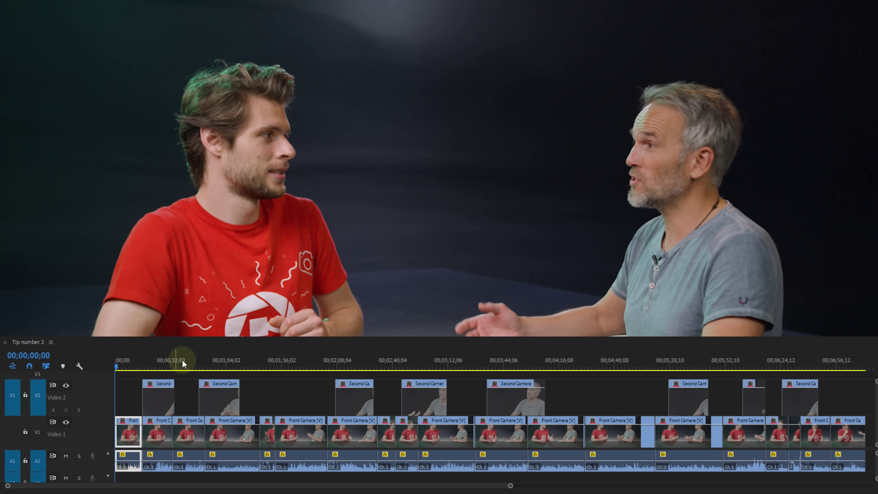
# - Check the grade on later Front Camera clips and expand Lumetri's Basic Correction settings
pyautogui.click(185, 358)
pyautogui.click(249, 362)
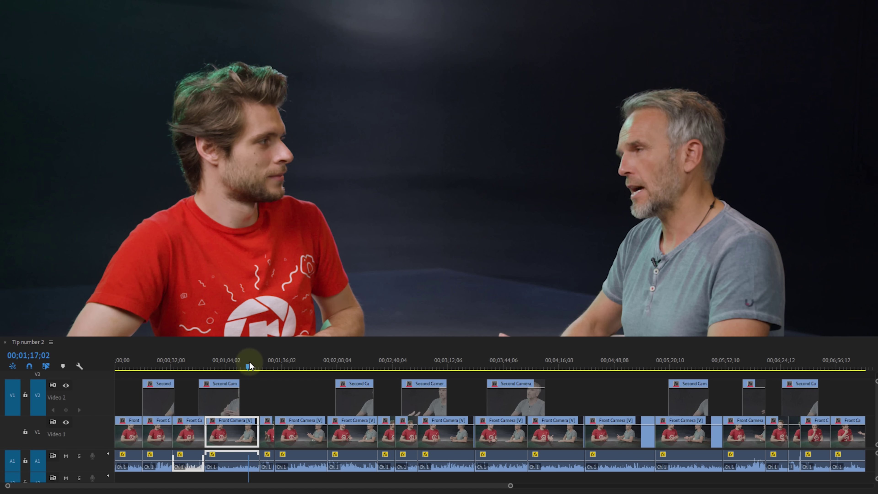
pyautogui.click(278, 365)
pyautogui.click(460, 364)
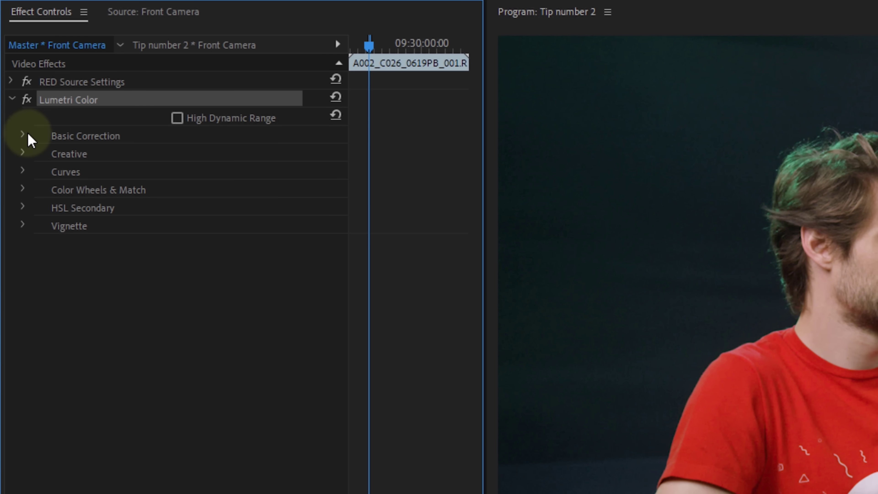
pyautogui.click(23, 135)
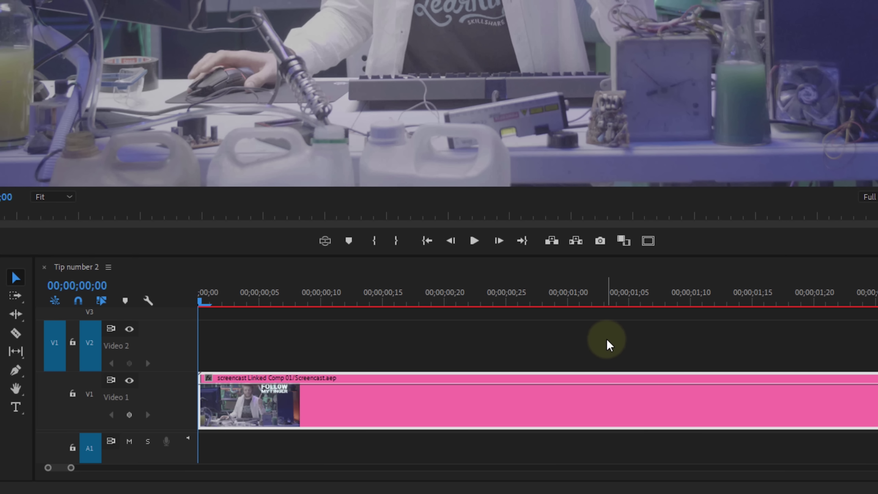
# - Alt-drag the Motion Tracking clip onto Video 2 and replace it with an After Effects composition
pyautogui.click(436, 396)
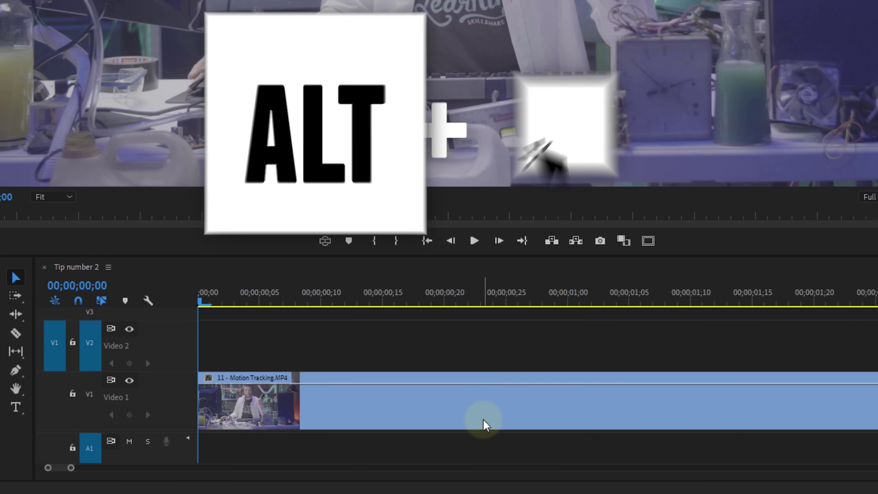
pyautogui.moveTo(484, 421); pyautogui.dragTo(494, 365)
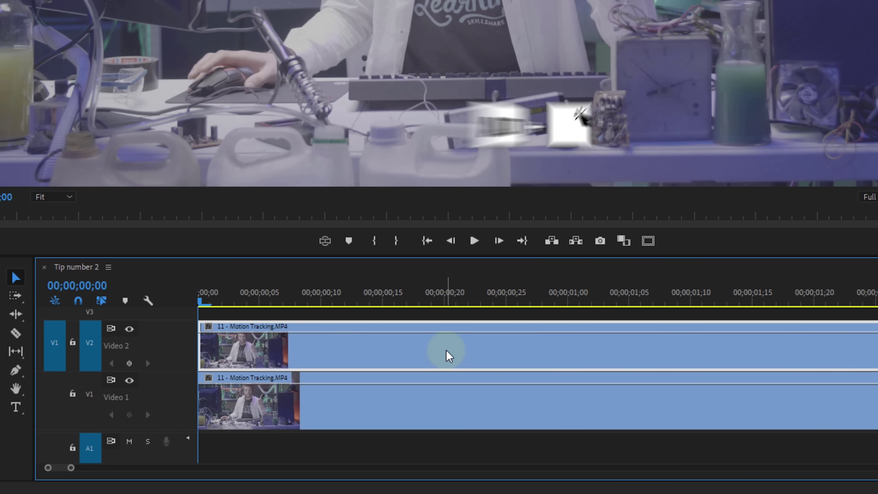
pyautogui.rightClick(447, 353)
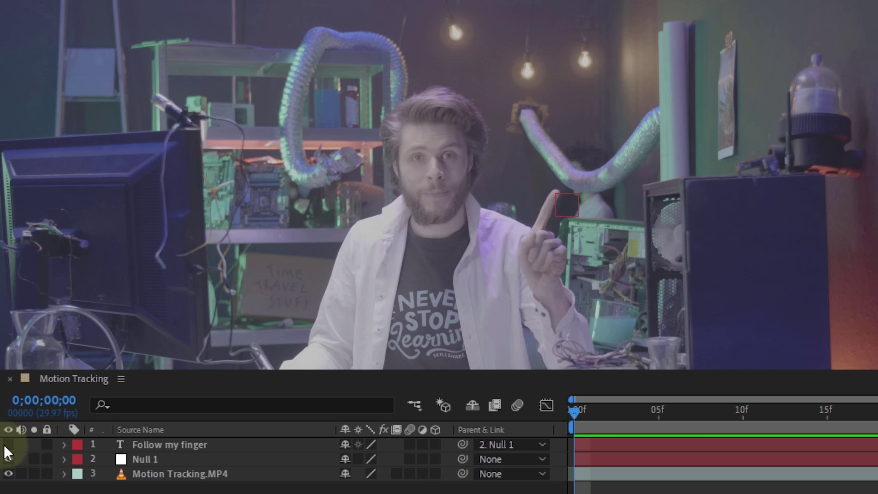
# - In After Effects, show the Follow my finger text layer and hide the Motion Tracking.MP4 footage
pyautogui.click(6, 446)
pyautogui.click(187, 443)
pyautogui.click(178, 474)
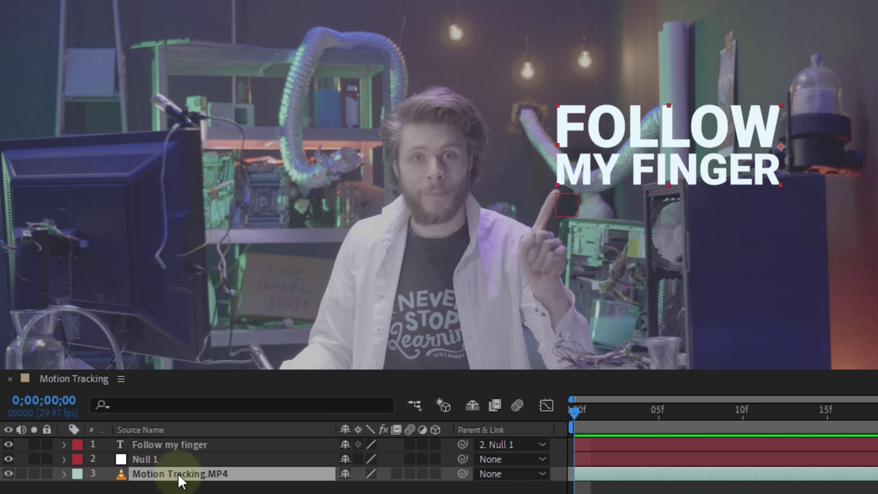
pyautogui.click(8, 474)
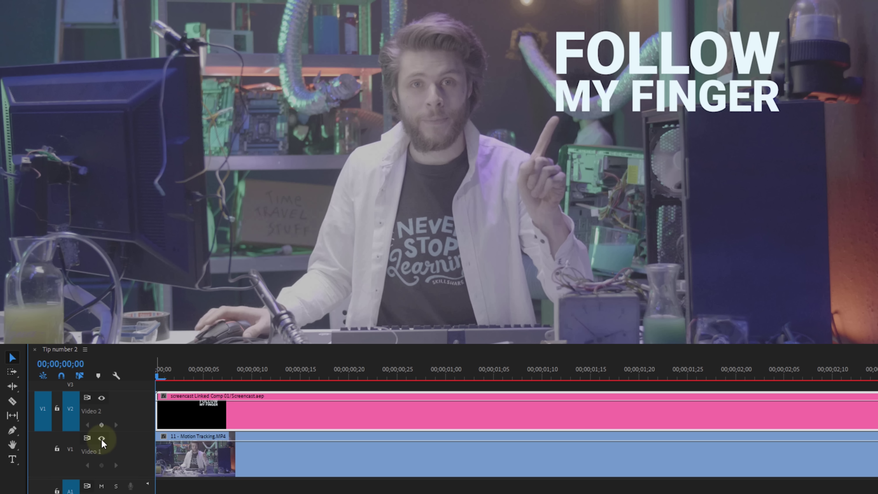
pyautogui.click(100, 438)
pyautogui.click(101, 439)
# - Toggle the FOLLOW MY FINGER overlay on Video 2 to compare, then select the Motion Tracking clip
pyautogui.click(101, 399)
pyautogui.click(101, 399)
pyautogui.click(190, 451)
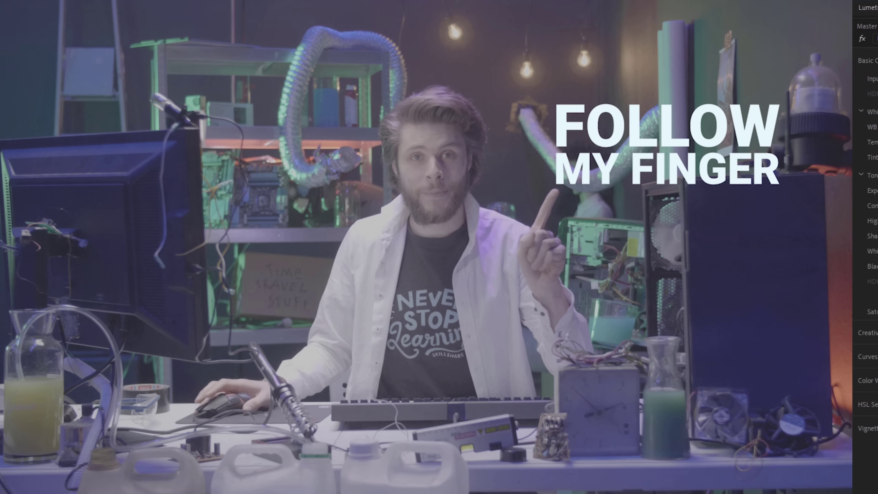
# - Set saturation 149.3, highlights and whites 21.0, shadows -44.9 and blacks -31.2
pyautogui.moveTo(764, 311); pyautogui.dragTo(801, 313)
pyautogui.moveTo(763, 220); pyautogui.dragTo(779, 221)
pyautogui.moveTo(763, 250); pyautogui.dragTo(726, 236)
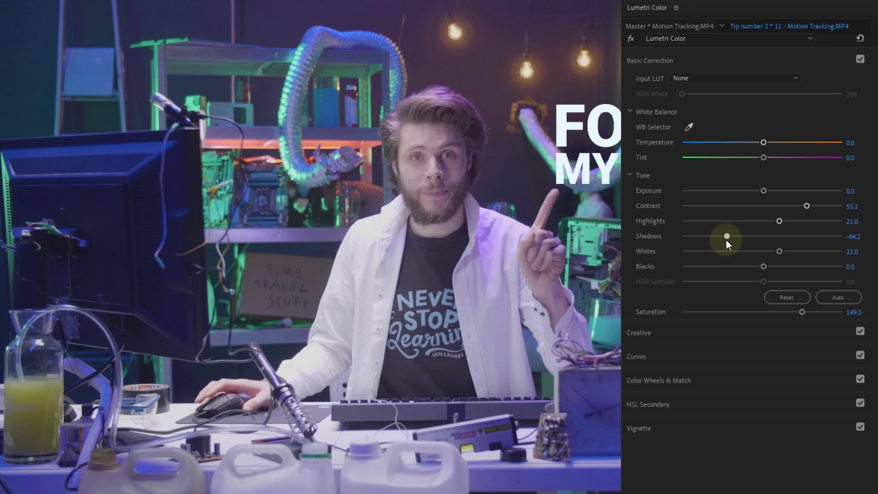
pyautogui.moveTo(764, 267); pyautogui.dragTo(737, 265)
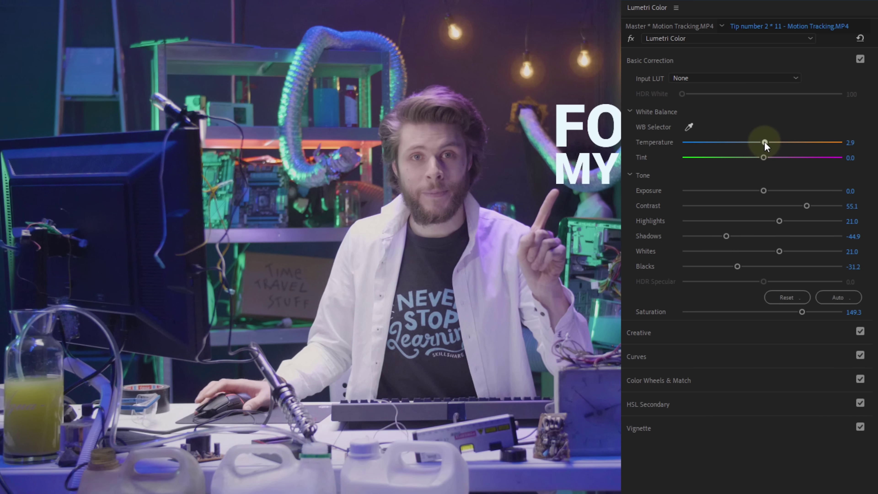